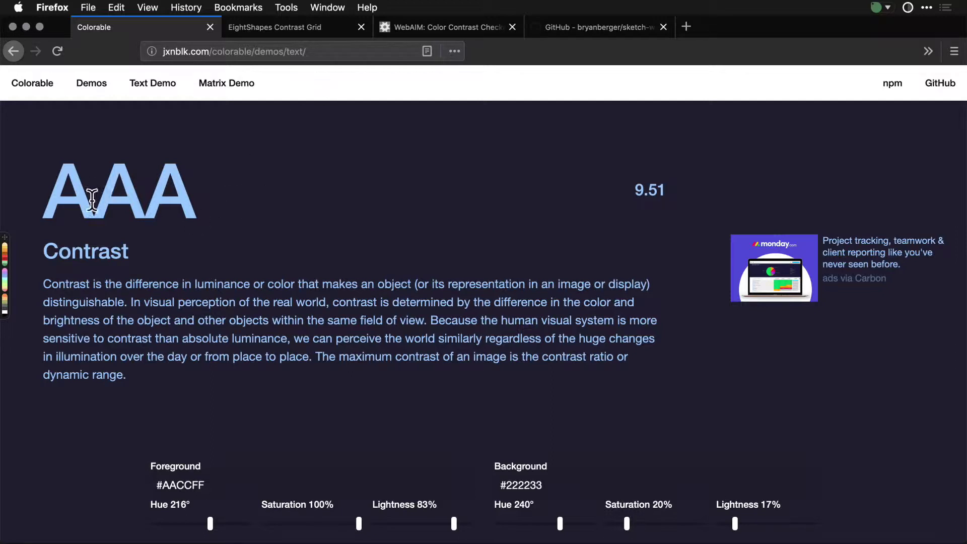
- Highlight the sample text, then shift the foreground hue and desaturate it to a light grey
drag(76, 199, 276, 337)
click(297, 381)
scroll(211, 459, down, 1)
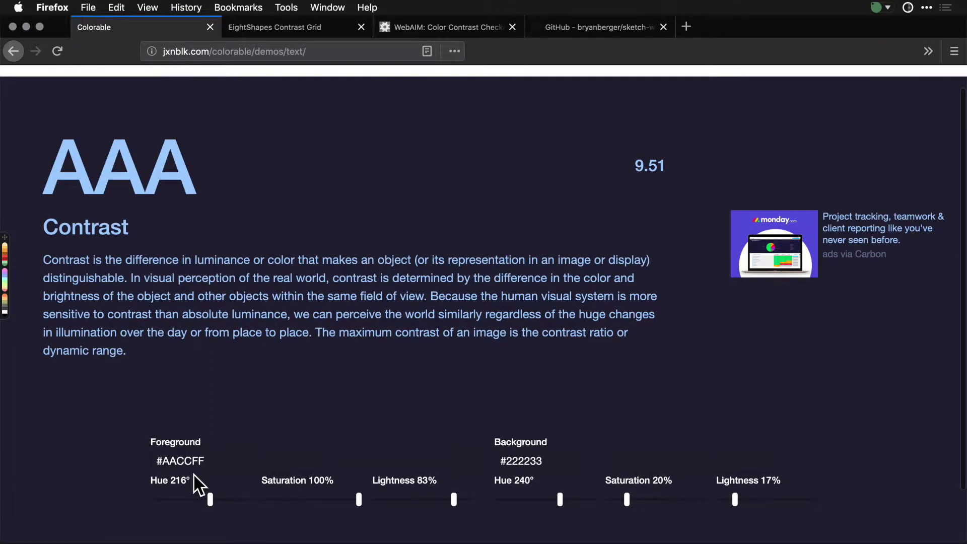
drag(210, 501, 107, 501)
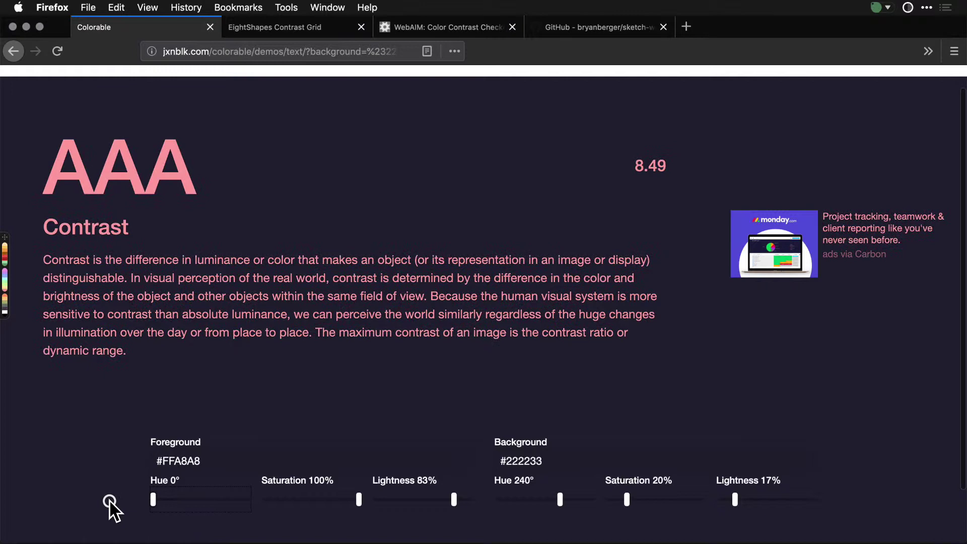
drag(360, 501, 255, 501)
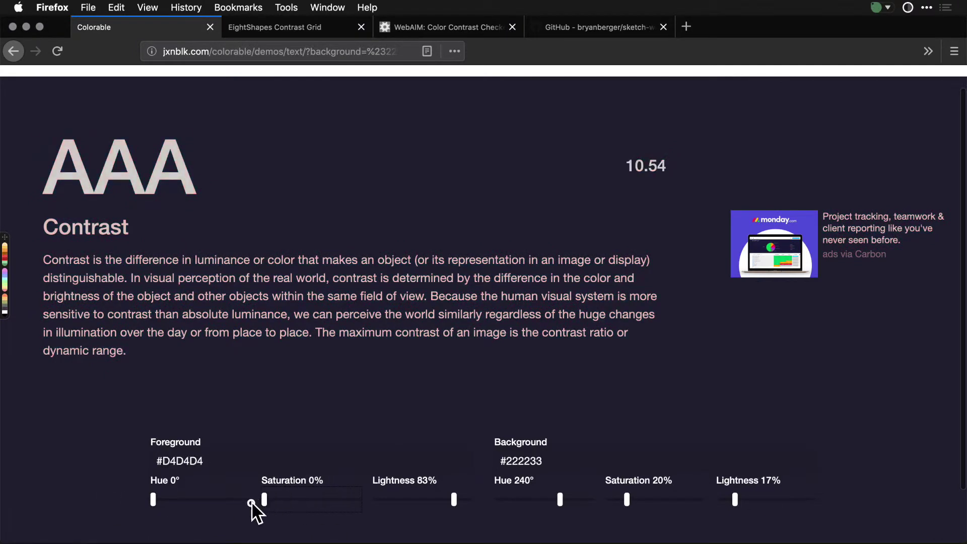
drag(453, 500, 495, 506)
- Make the foreground black #000000 on a white #FFFFFF background, reaching AAA at 21.00
drag(629, 509, 579, 506)
drag(735, 500, 718, 511)
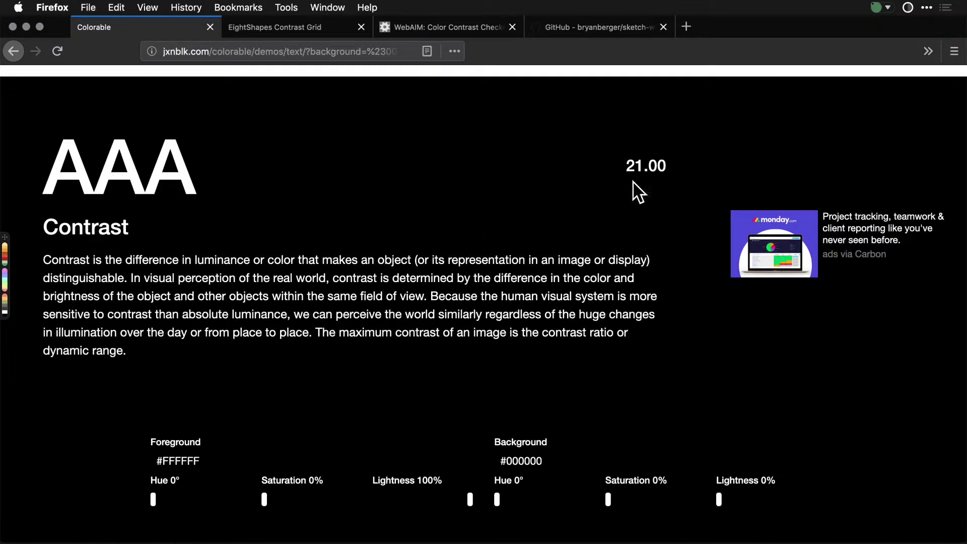
drag(625, 166, 643, 167)
drag(470, 500, 284, 500)
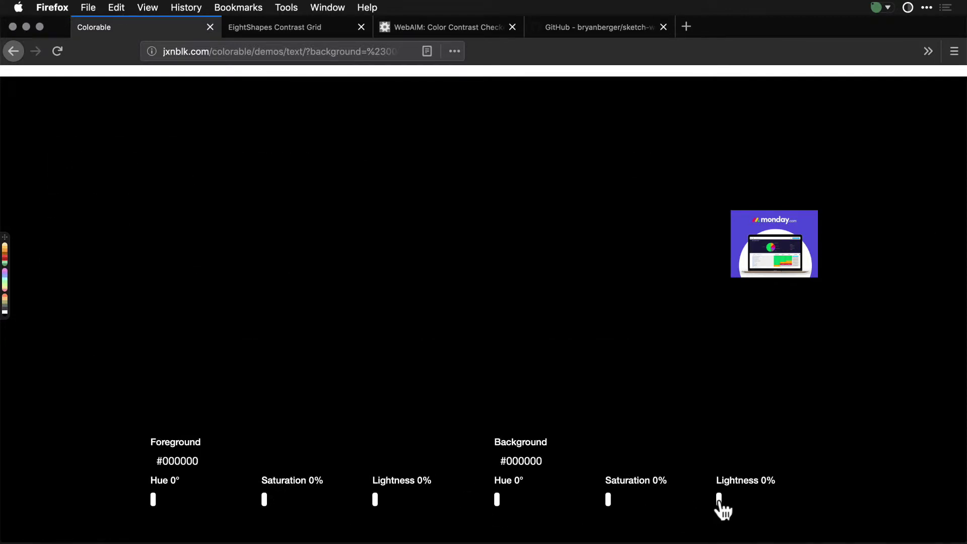
drag(718, 501, 814, 499)
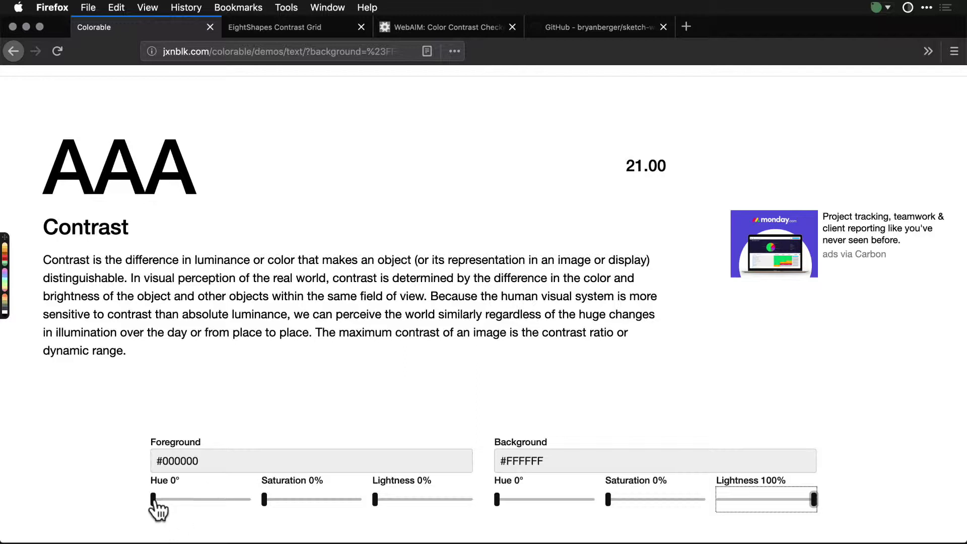
- Tint the text teal #389F9F on white, rated AA Large at 3.17, then view EightShapes Contrast Grid
drag(153, 500, 200, 499)
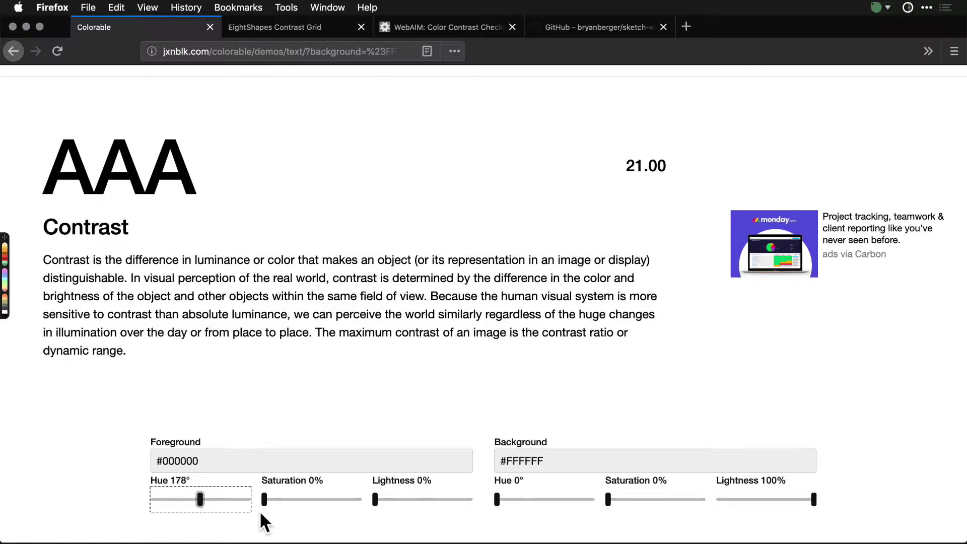
drag(264, 499, 415, 500)
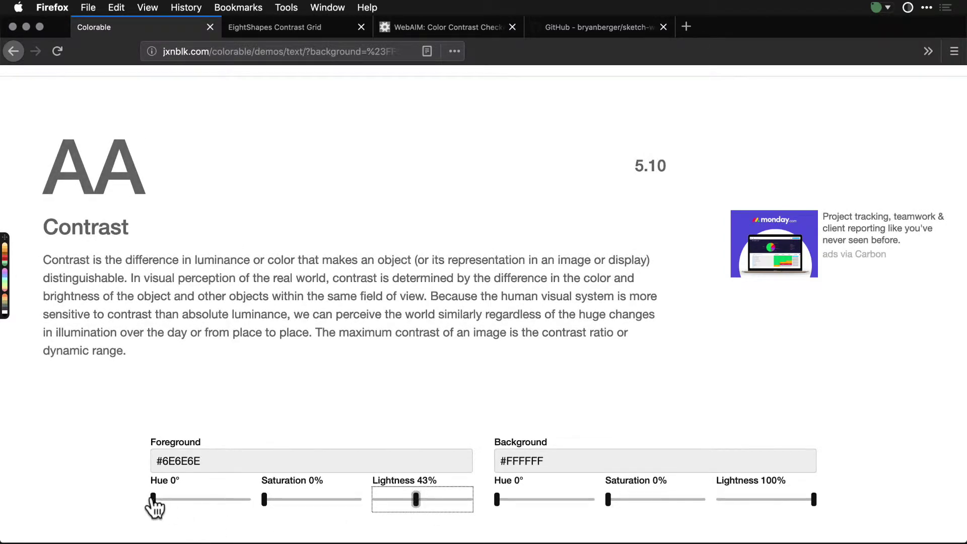
drag(153, 500, 200, 500)
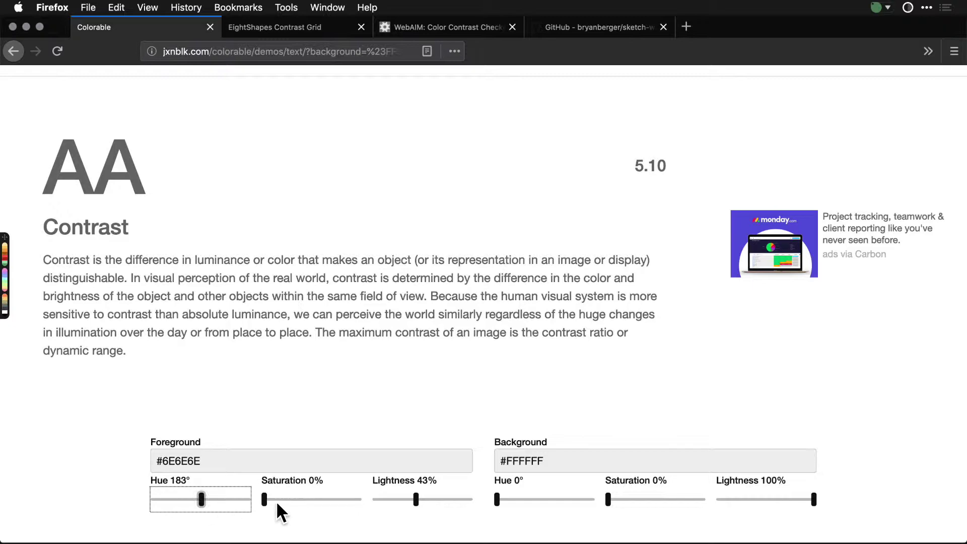
drag(264, 500, 308, 500)
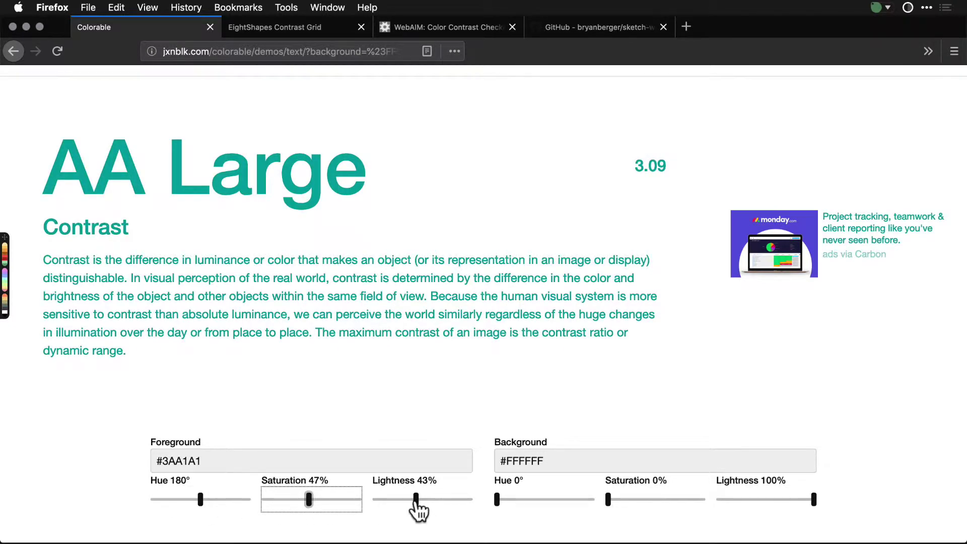
mouse_move(416, 500)
mouse_down()
mouse_move(440, 500)
mouse_move(402, 500)
mouse_move(433, 500)
mouse_move(405, 500)
mouse_move(431, 500)
mouse_move(414, 500)
mouse_up()
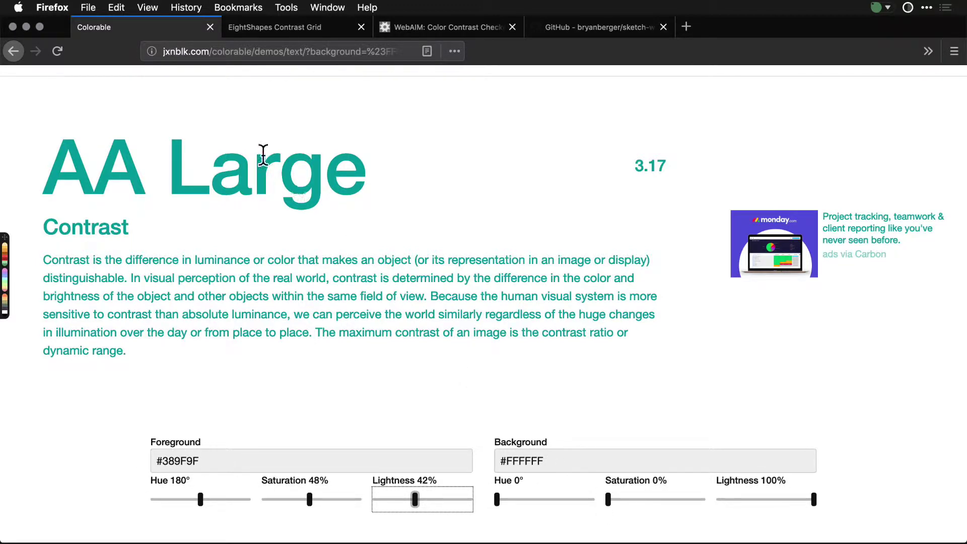
click(282, 27)
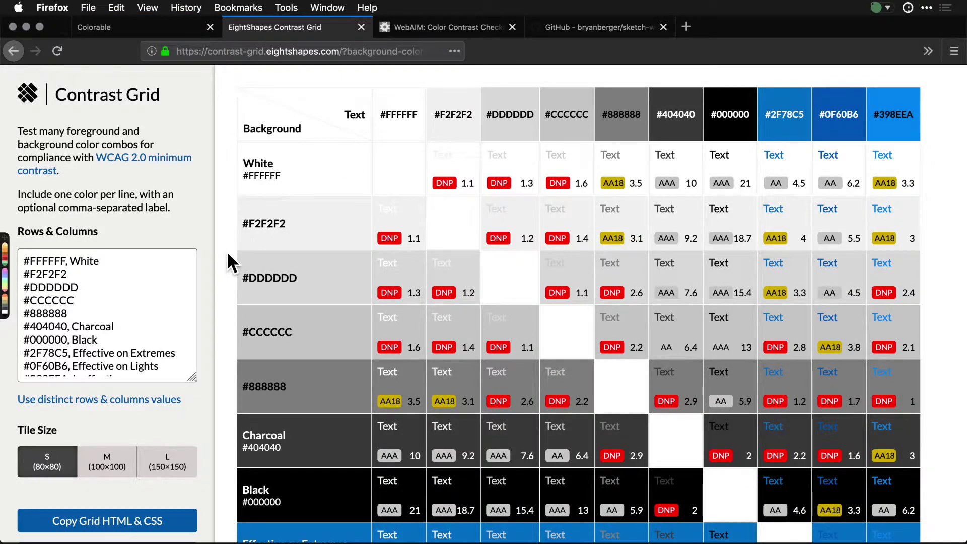
drag(27, 255, 148, 386)
click(157, 361)
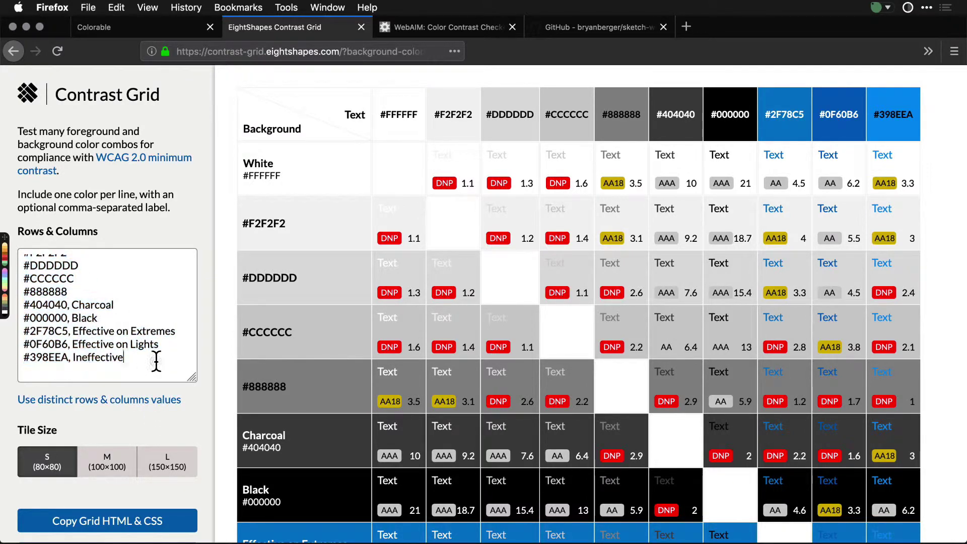
double_click(83, 358)
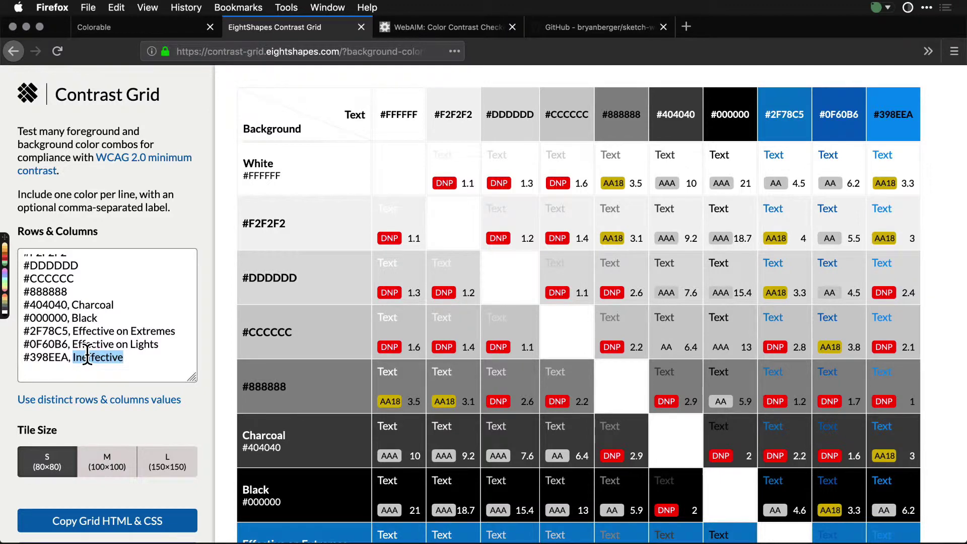
double_click(85, 305)
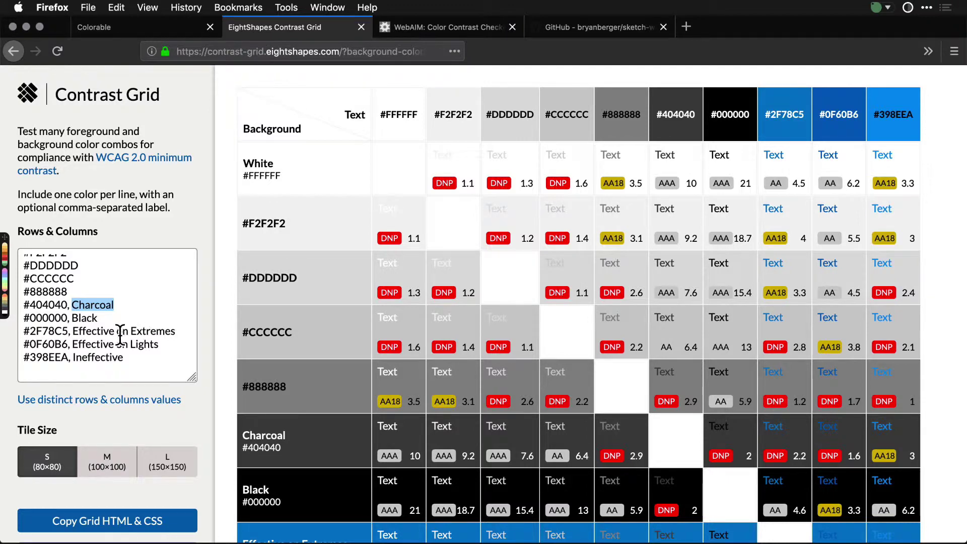
scroll(95, 337, up, 2)
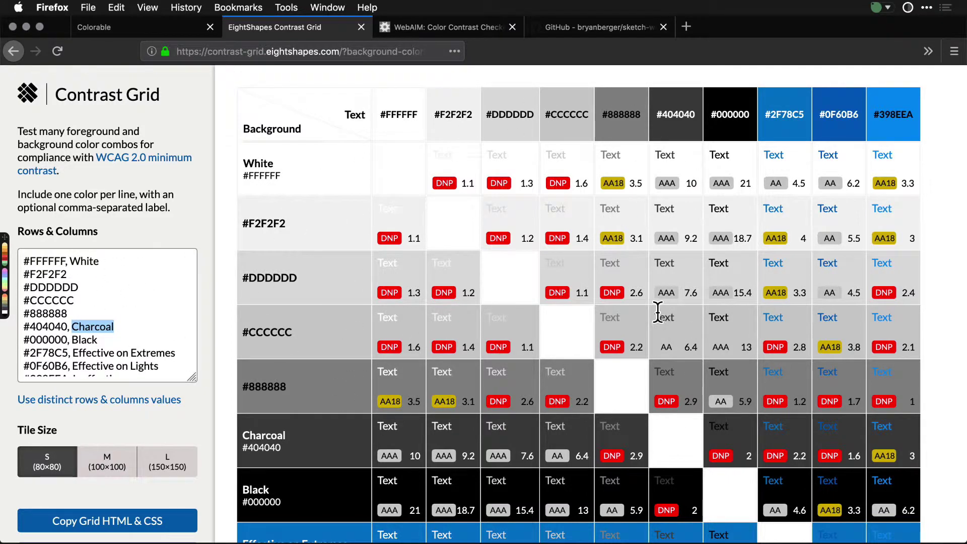
scroll(658, 315, down, 5)
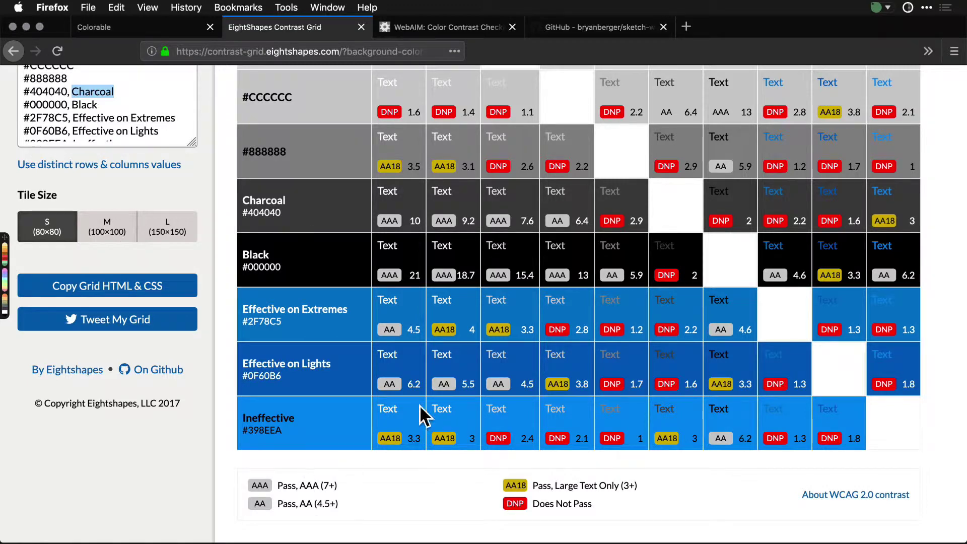
- Try moving the Charcoal #404040 row higher, leaving #888888 above it in the grid
scroll(518, 371, up, 5)
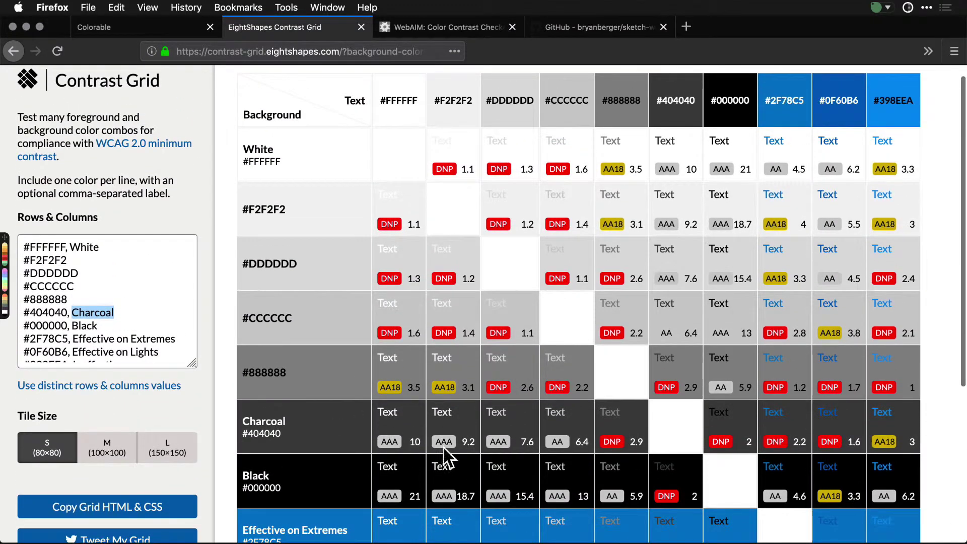
mouse_move(362, 442)
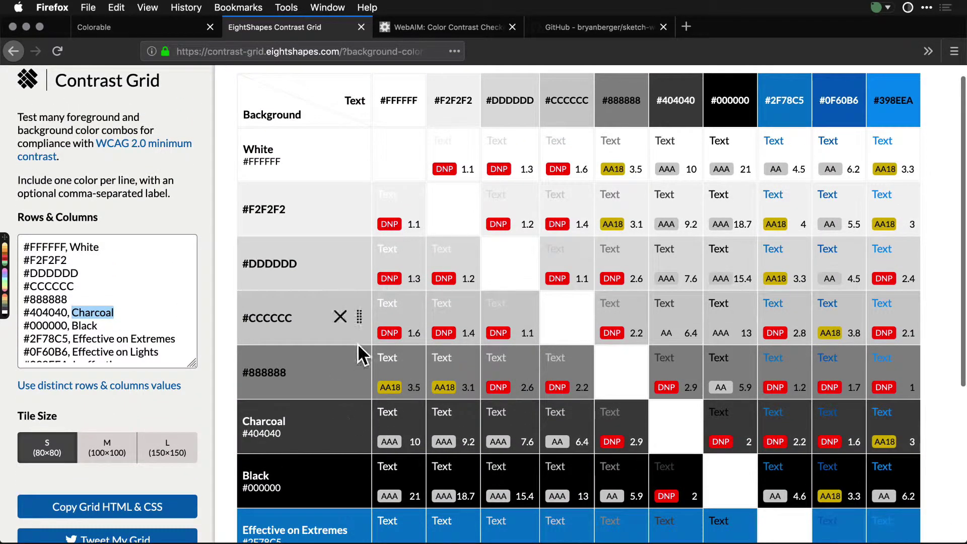
mouse_move(359, 425)
mouse_down()
mouse_move(356, 347)
mouse_move(361, 413)
mouse_up()
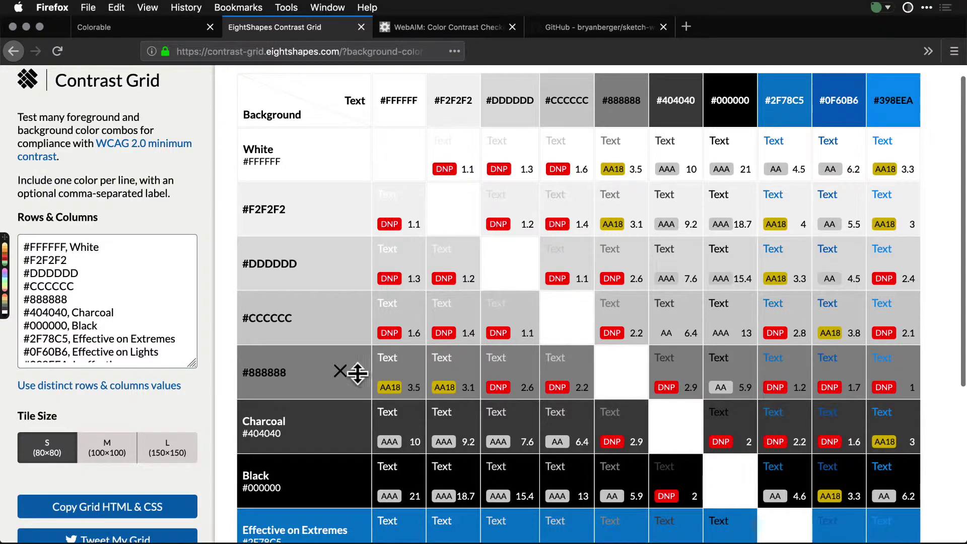
scroll(505, 395, up, 1)
scroll(505, 396, down, 5)
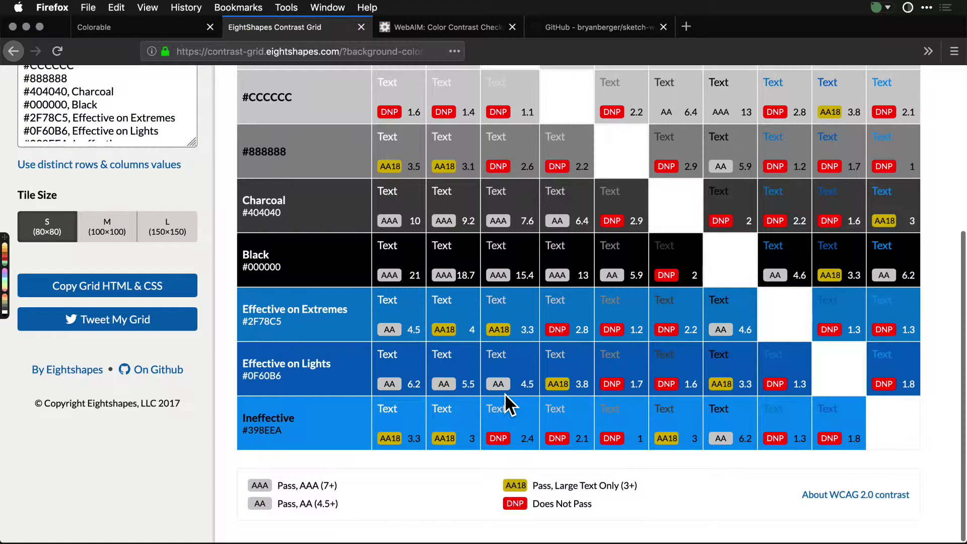
scroll(506, 396, up, 5)
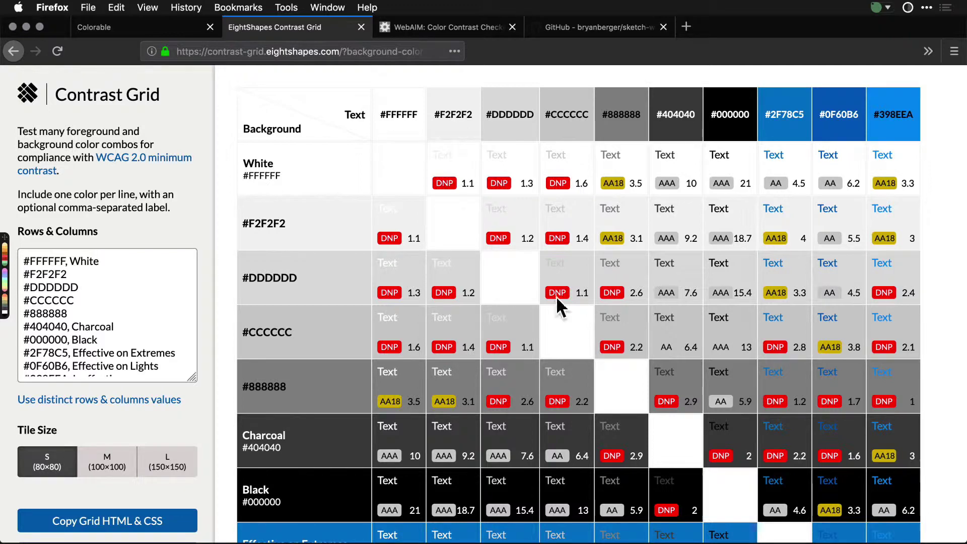
mouse_move(462, 111)
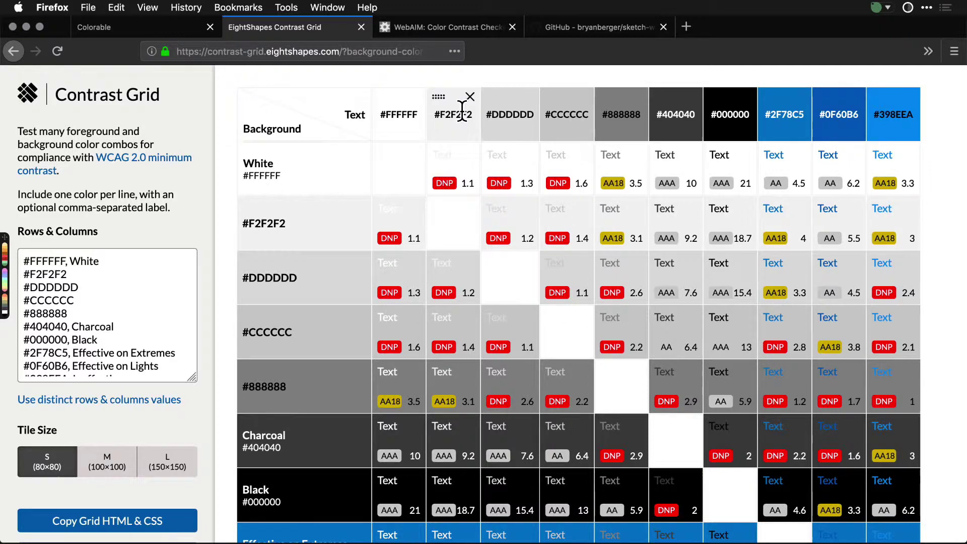
- In WebAIM, lower the foreground lightness to grey #6B6B6B, giving 5.32:1 against white #FFFFFF
click(471, 28)
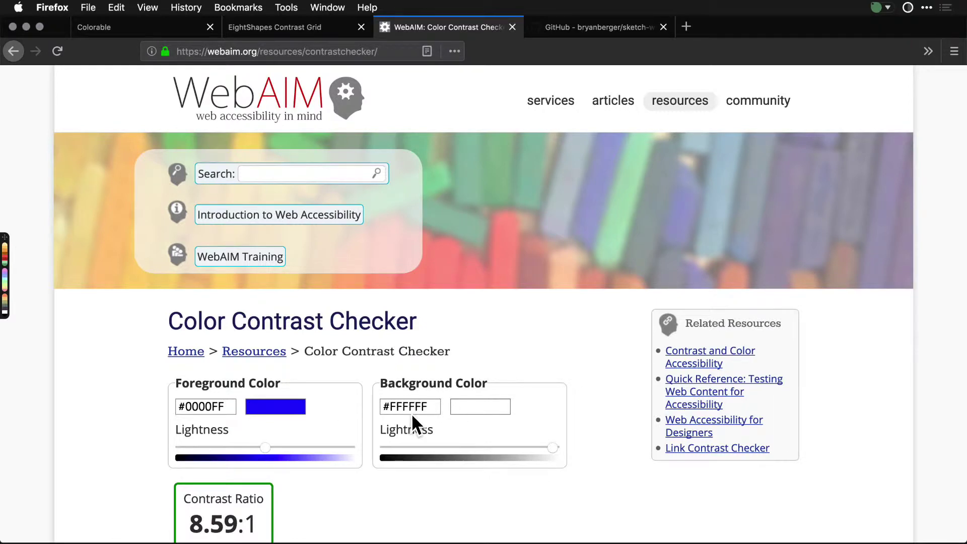
scroll(312, 483, down, 2)
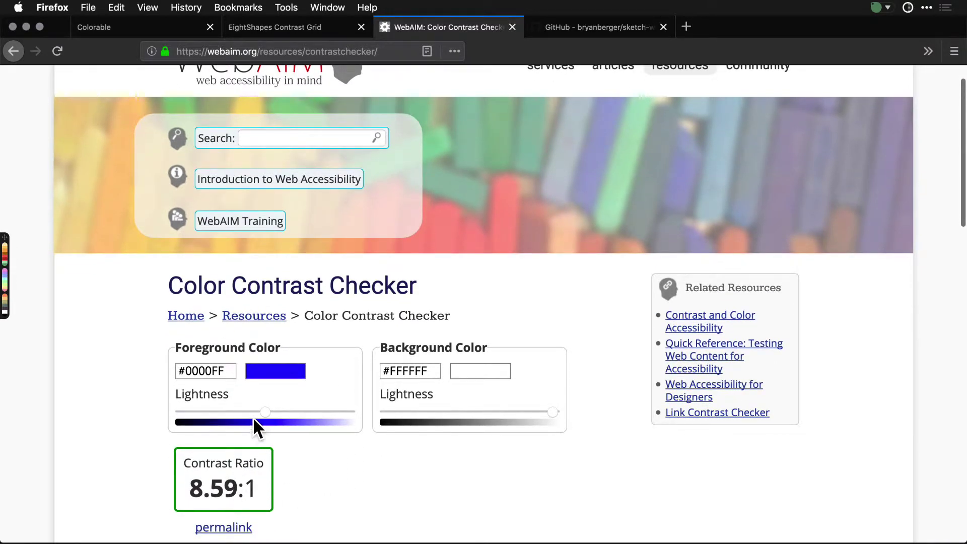
mouse_move(264, 413)
mouse_down()
mouse_move(180, 416)
mouse_move(290, 414)
mouse_move(251, 414)
mouse_up()
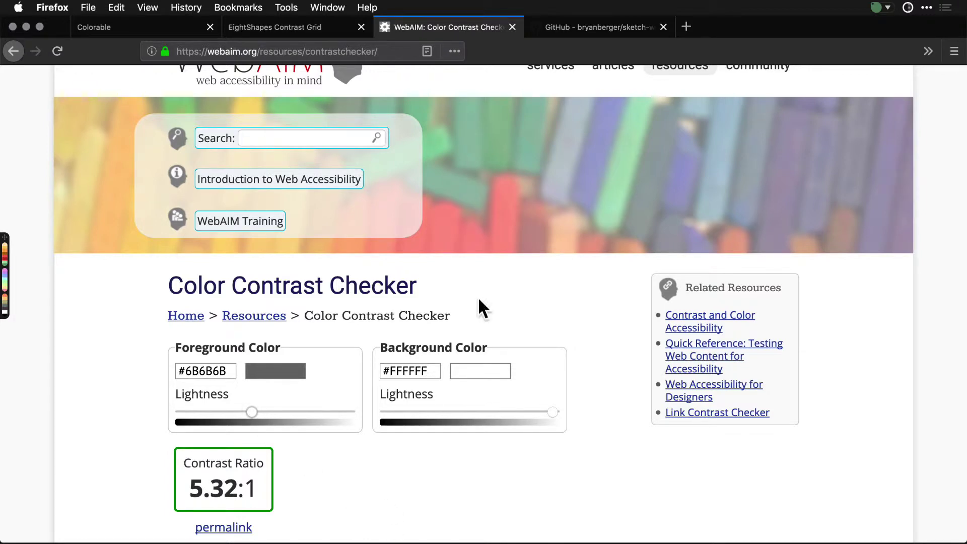
click(599, 30)
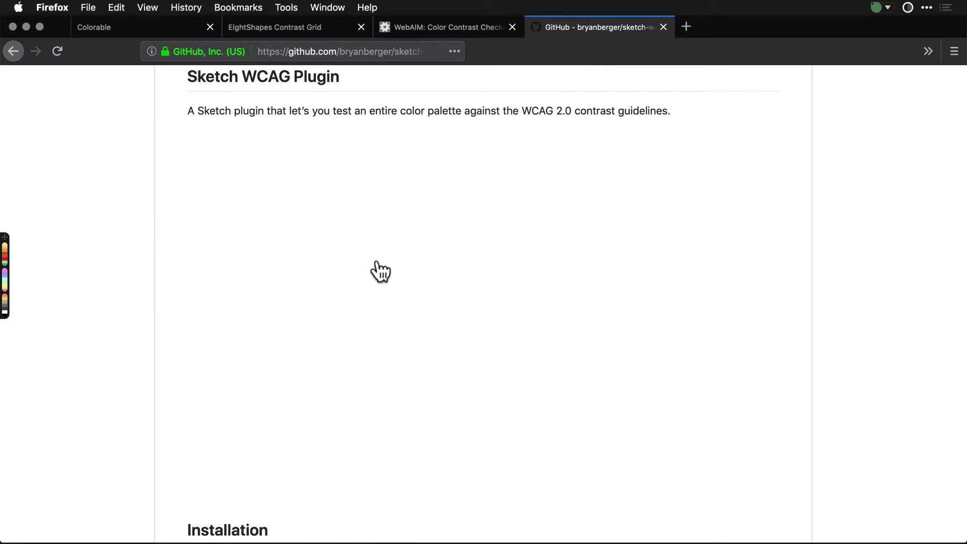
scroll(118, 394, up, 3)
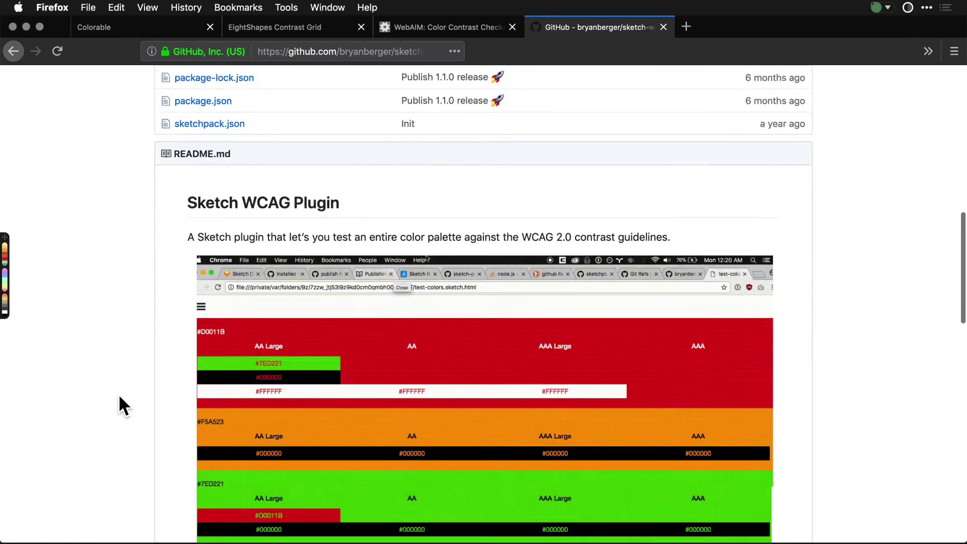
scroll(119, 394, down, 3)
scroll(118, 403, up, 1)
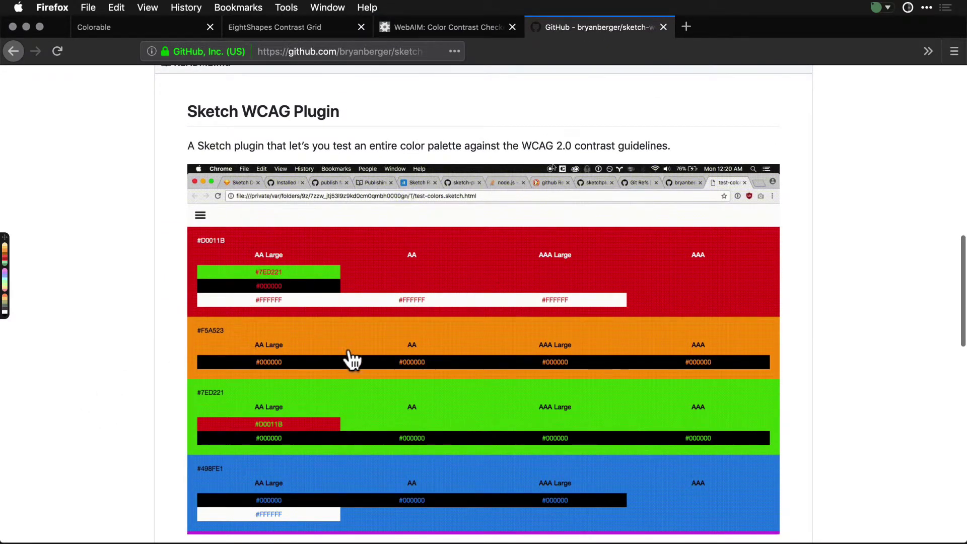